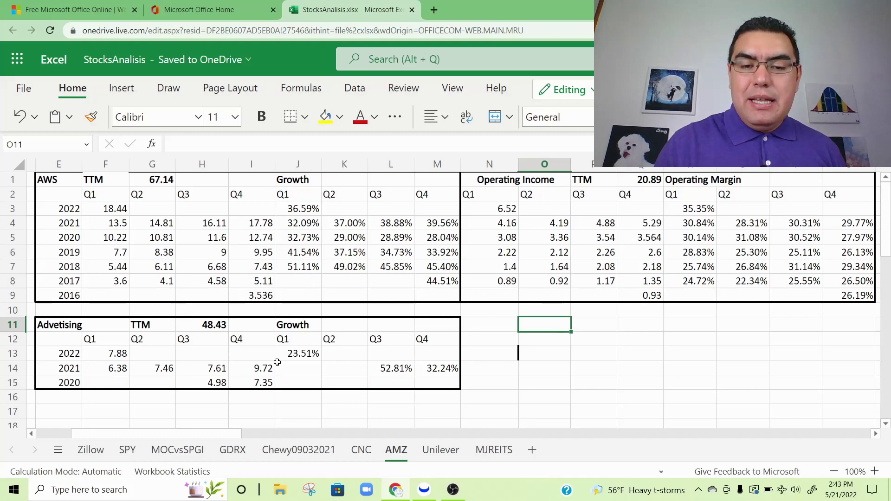
{"action": "left_click", "coordinate": [539, 353]}
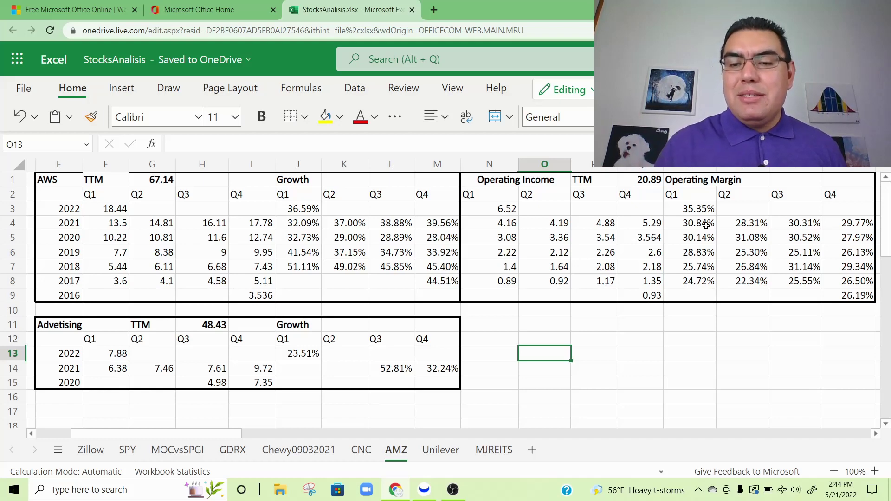
{"action": "key", "text": "Right"}
{"action": "key", "text": "Right"}
{"action": "key", "text": "Up"}
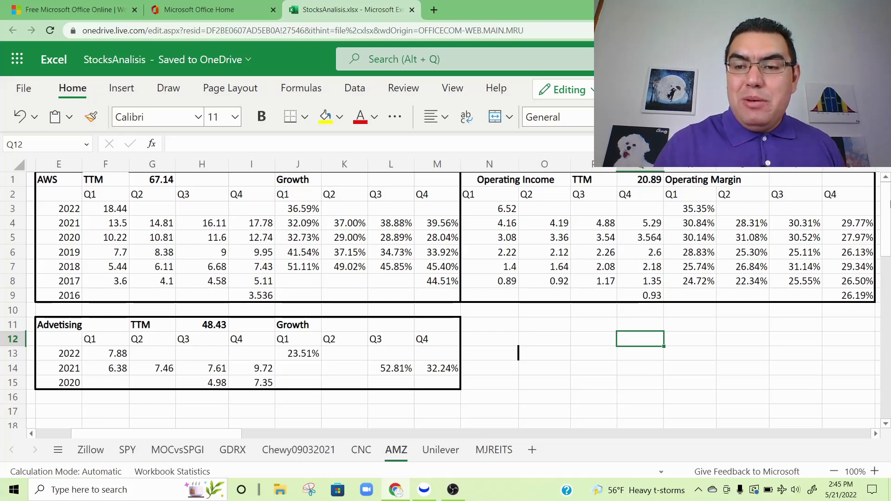
Review the projected AWS revenue growth rates for 2022 through 2026 against the historical quarterly AWS growth table
{"action": "left_click_drag", "start_coordinate": [889, 204], "coordinate": [882, 285]}
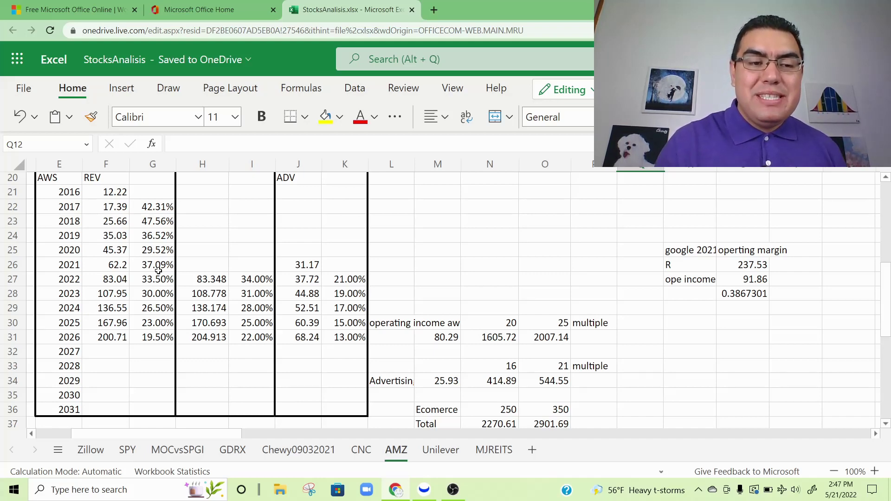
{"action": "left_click", "coordinate": [156, 280]}
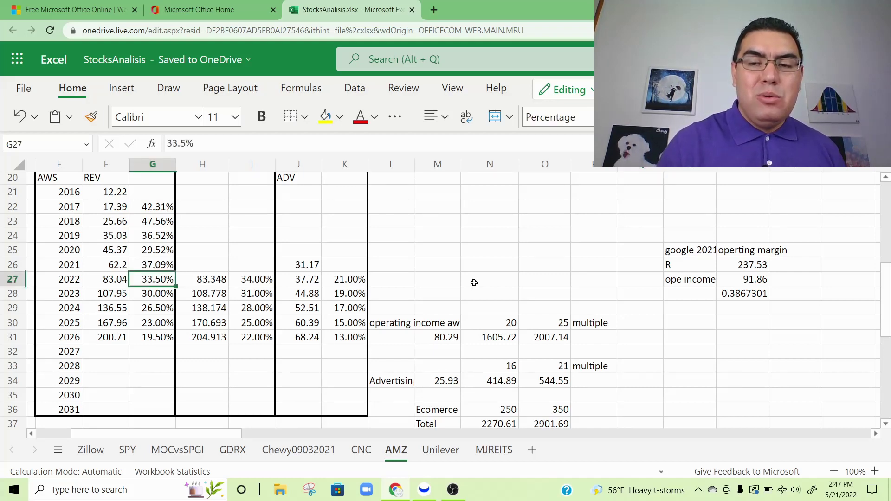
{"action": "left_click_drag", "start_coordinate": [889, 293], "coordinate": [890, 199]}
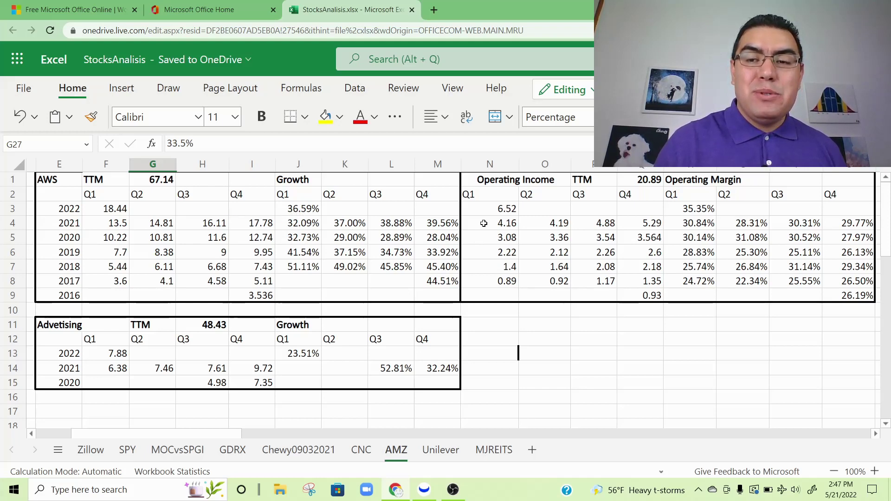
{"action": "scroll", "coordinate": [885, 244], "scroll_direction": "down", "scroll_amount": 3}
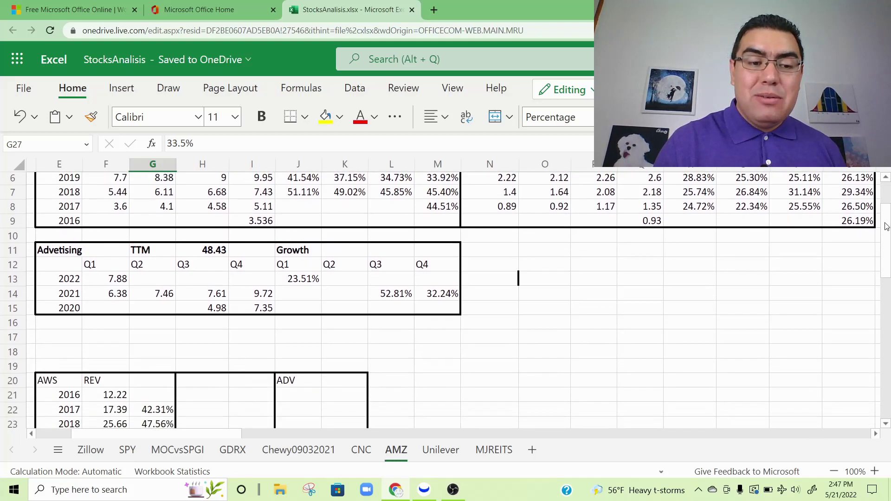
{"action": "scroll", "coordinate": [878, 260], "scroll_direction": "down", "scroll_amount": 4}
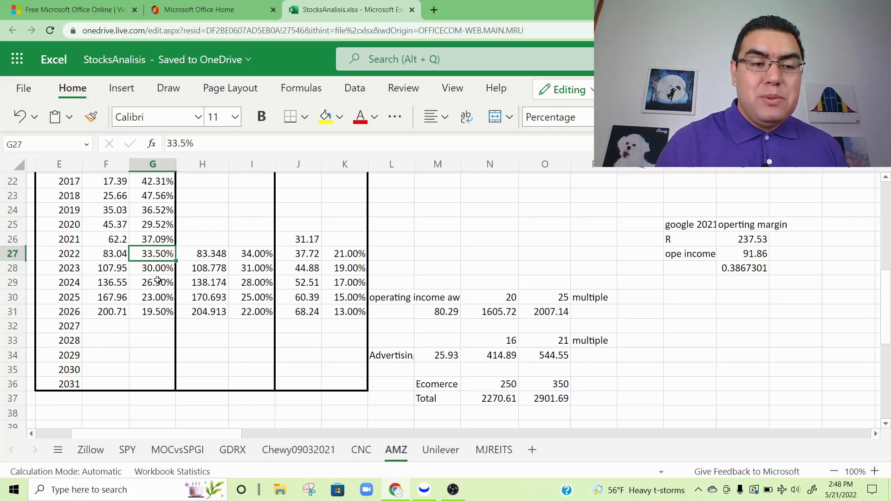
{"action": "left_click", "coordinate": [147, 314]}
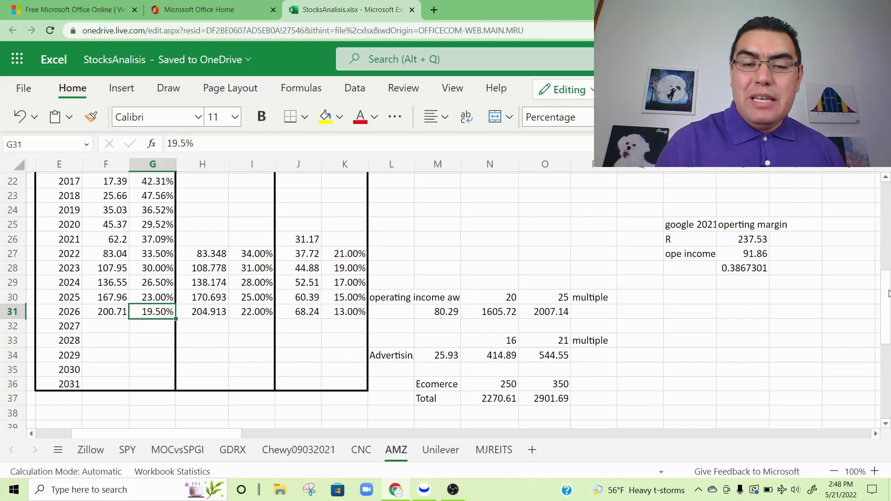
{"action": "left_click_drag", "start_coordinate": [888, 290], "coordinate": [889, 279]}
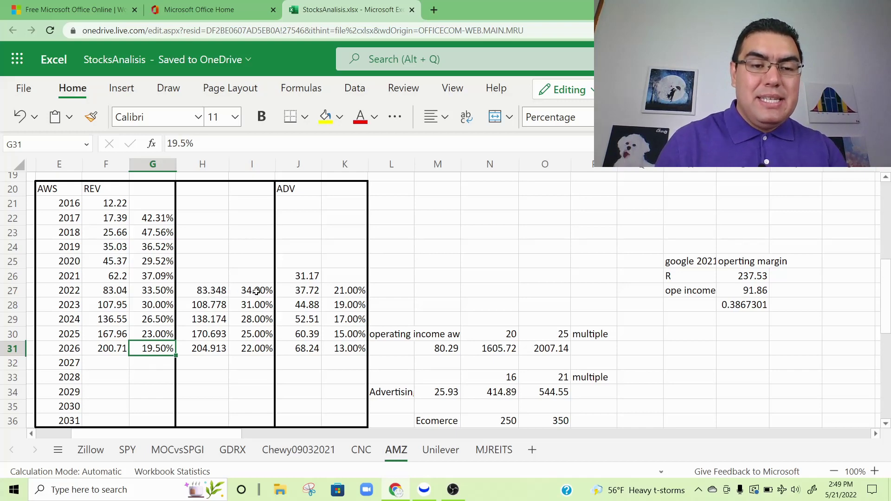
Examine the alternative AWS revenue projection and its growth rates in columns H and I
{"action": "left_click", "coordinate": [209, 357]}
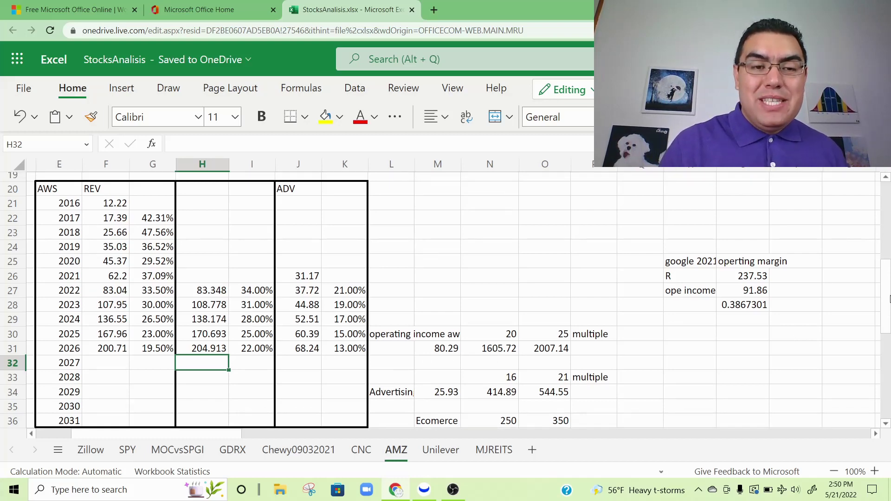
{"action": "scroll", "coordinate": [889, 297], "scroll_direction": "up", "scroll_amount": 1}
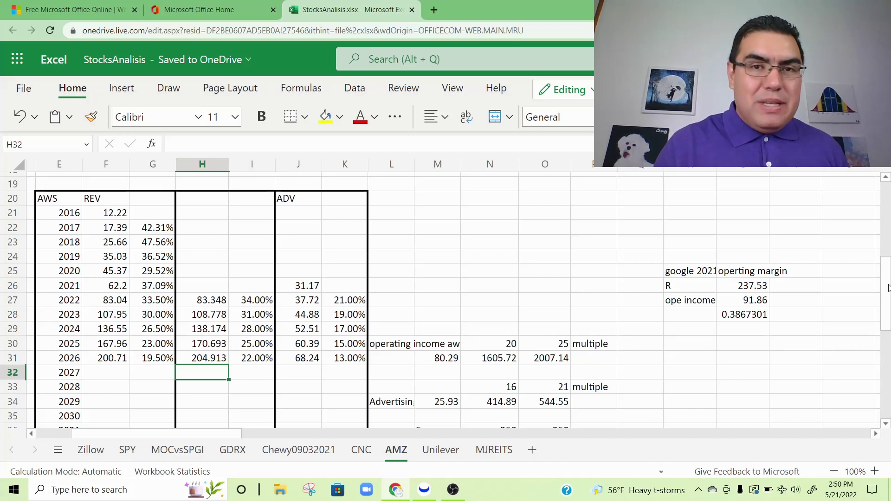
{"action": "left_click_drag", "start_coordinate": [888, 287], "coordinate": [888, 300]}
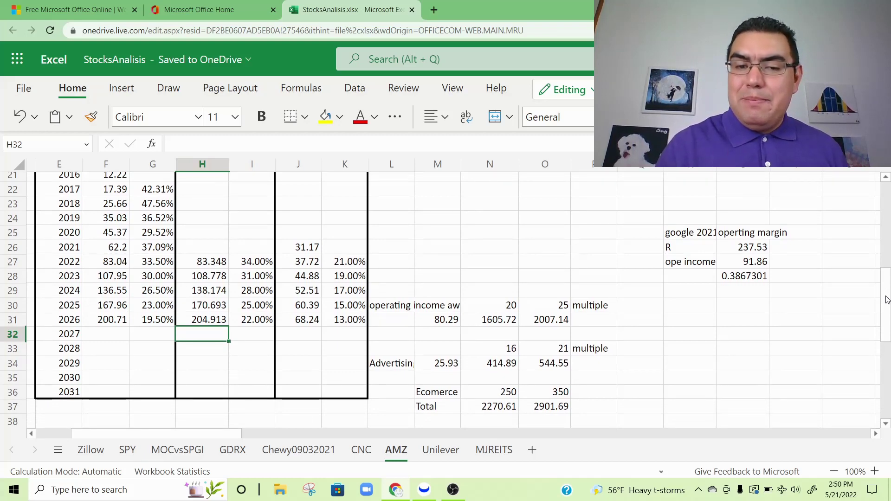
{"action": "left_click_drag", "start_coordinate": [888, 299], "coordinate": [879, 278]}
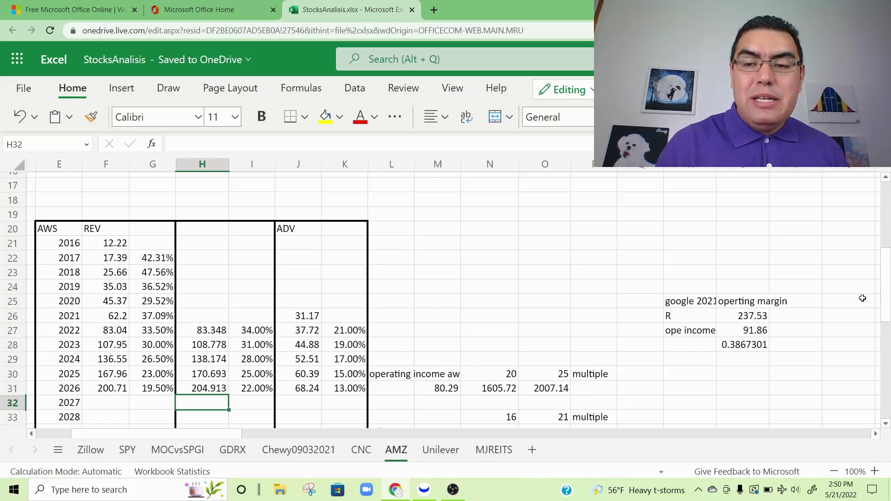
Examine the quarterly advertising revenue and growth table, along with the advertising revenue projection through 2026
{"action": "left_click_drag", "start_coordinate": [885, 297], "coordinate": [887, 232]}
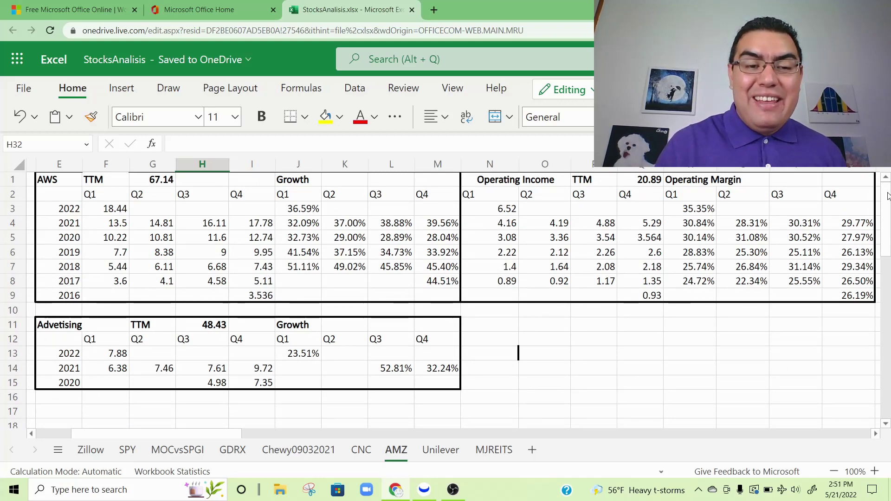
{"action": "scroll", "coordinate": [889, 202], "scroll_direction": "down", "scroll_amount": 1}
{"action": "scroll", "coordinate": [889, 202], "scroll_direction": "down", "scroll_amount": 1}
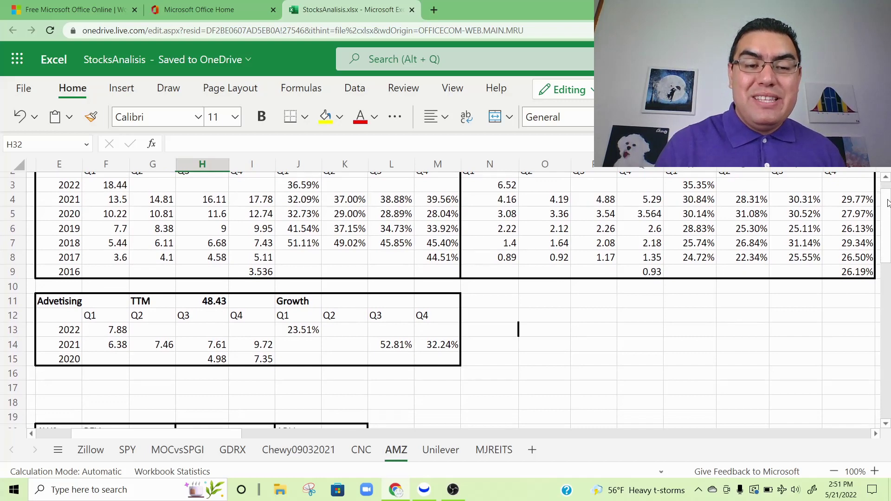
{"action": "left_click_drag", "start_coordinate": [889, 203], "coordinate": [889, 213]}
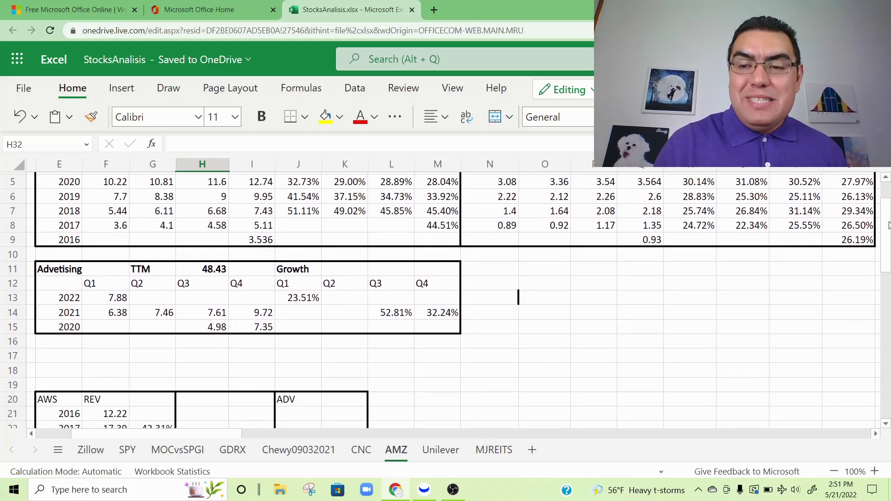
{"action": "scroll", "coordinate": [889, 228], "scroll_direction": "down", "scroll_amount": 3}
{"action": "left_click_drag", "start_coordinate": [888, 233], "coordinate": [880, 248]}
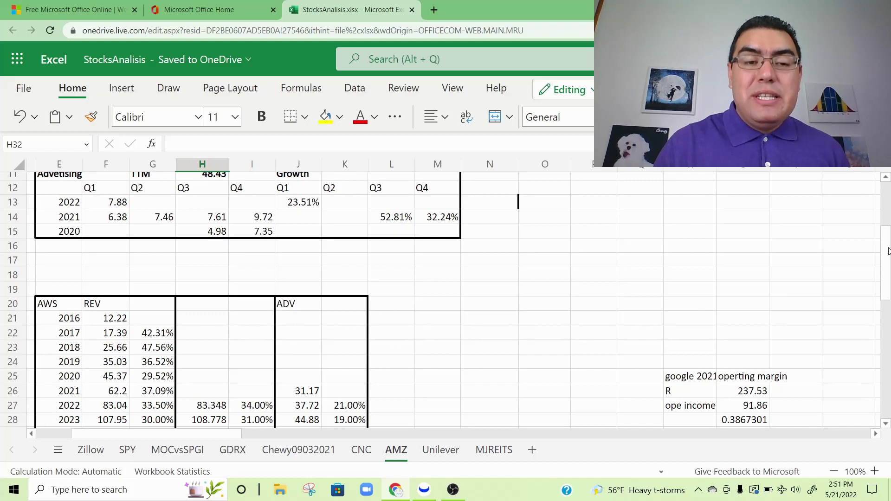
{"action": "left_click_drag", "start_coordinate": [888, 251], "coordinate": [888, 250]}
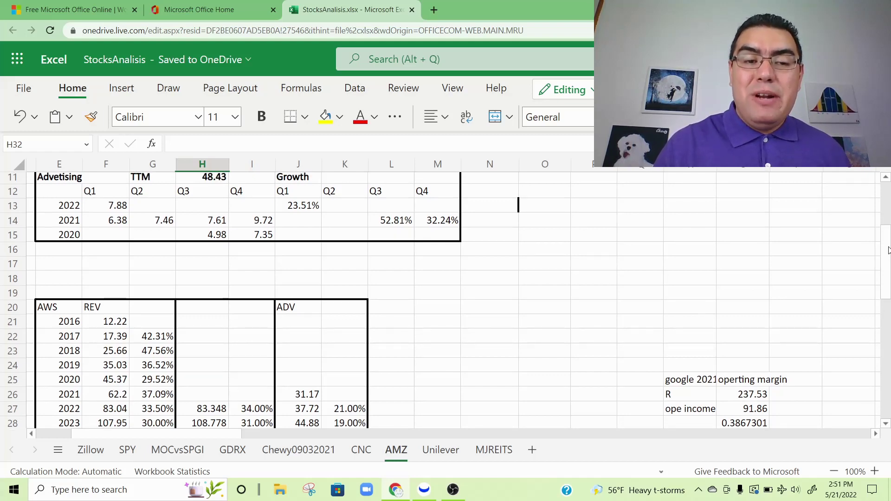
{"action": "left_click_drag", "start_coordinate": [888, 251], "coordinate": [864, 296]}
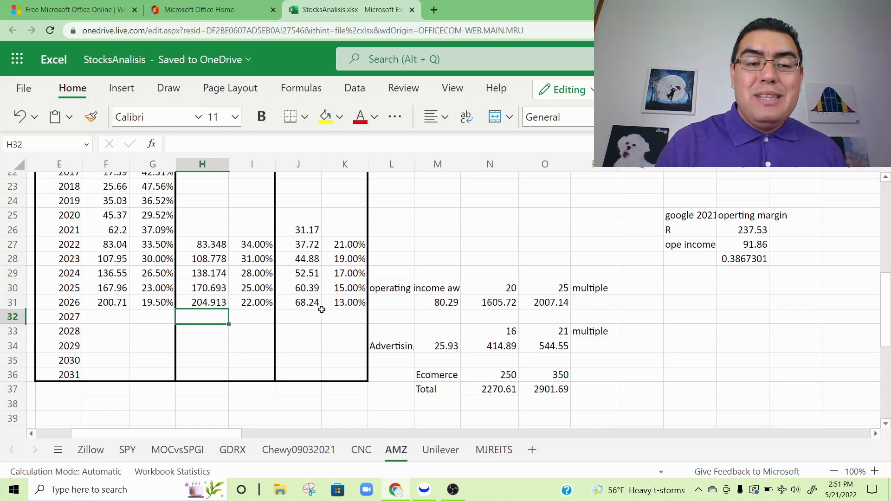
{"action": "scroll", "coordinate": [321, 309], "scroll_direction": "down", "scroll_amount": 1}
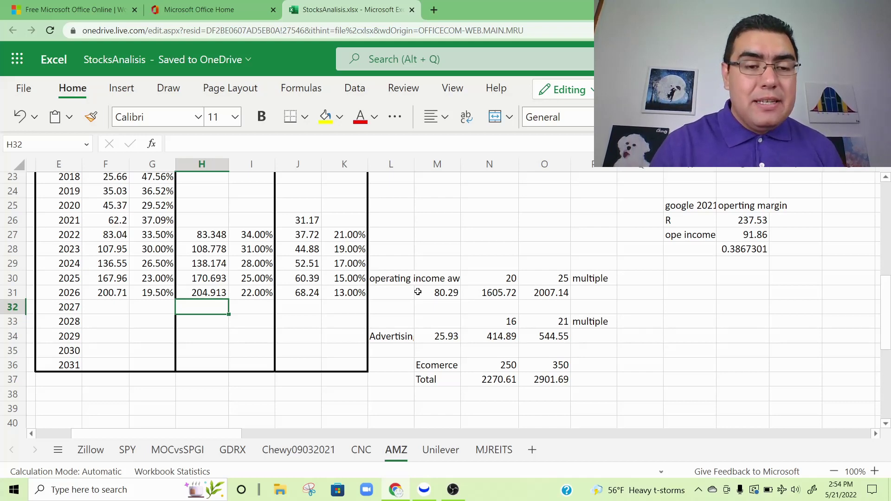
Inspect the formulas behind the AWS operating income estimate and the 2026 AWS revenue it is based on
{"action": "left_click", "coordinate": [448, 292]}
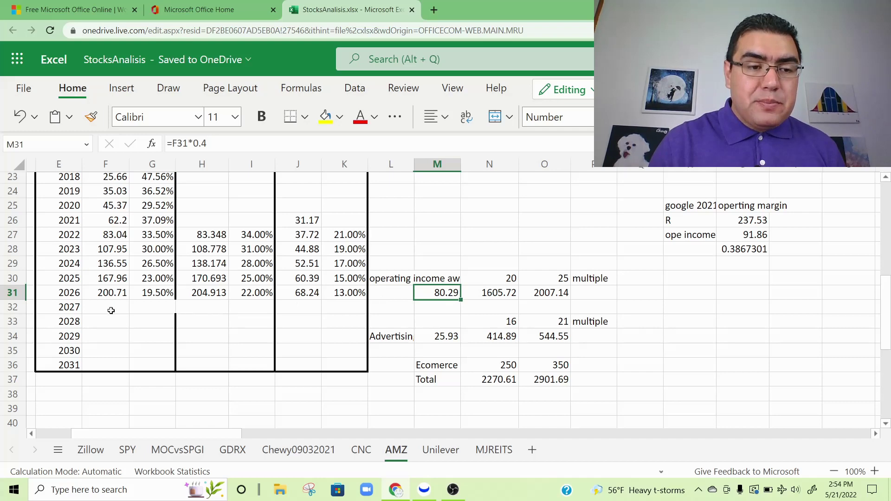
{"action": "left_click", "coordinate": [113, 292]}
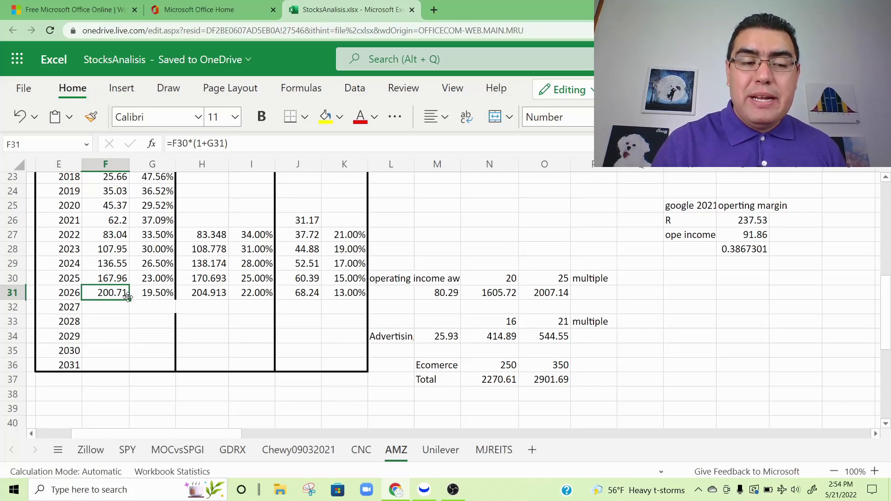
{"action": "left_click", "coordinate": [448, 294]}
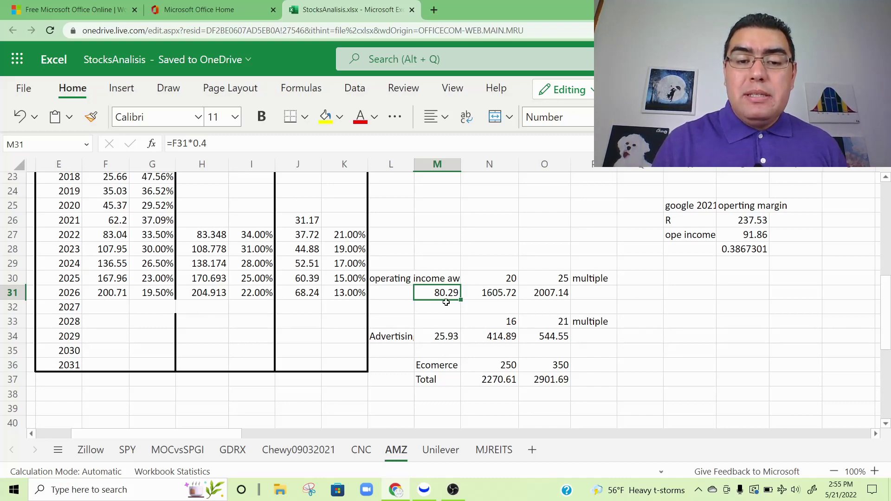
Inspect the advertising operating income formula together with the Google 2021 operating margin and the 2026 advertising revenue formula
{"action": "left_click", "coordinate": [443, 341]}
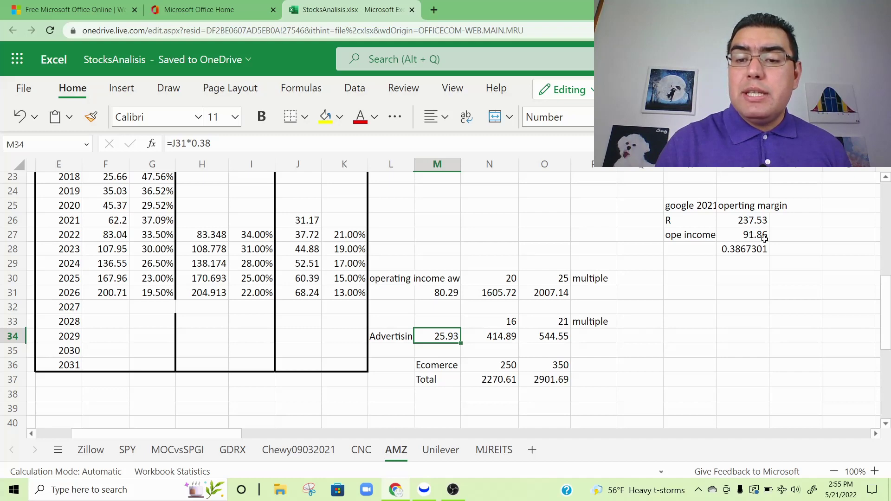
{"action": "left_click", "coordinate": [747, 249]}
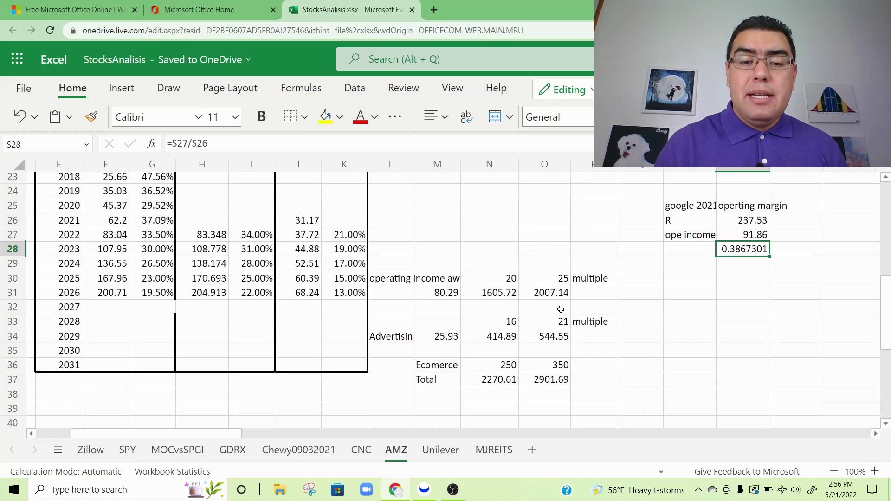
{"action": "left_click", "coordinate": [445, 337]}
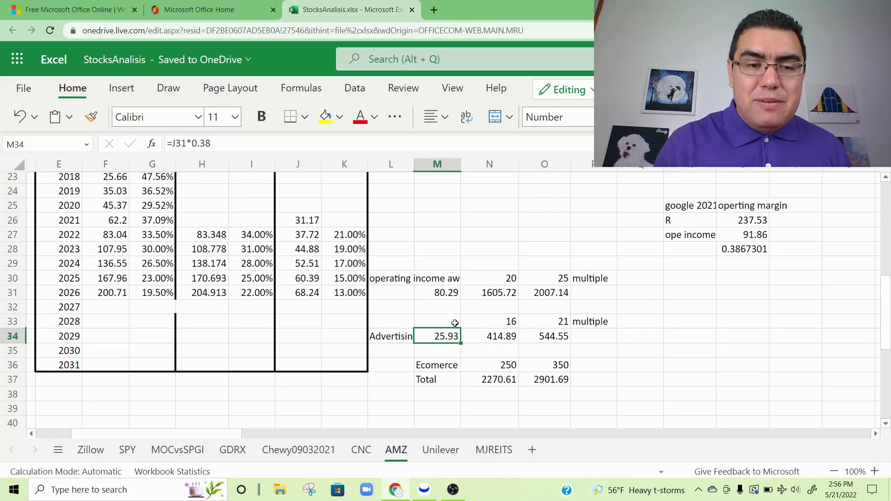
{"action": "left_click", "coordinate": [297, 295]}
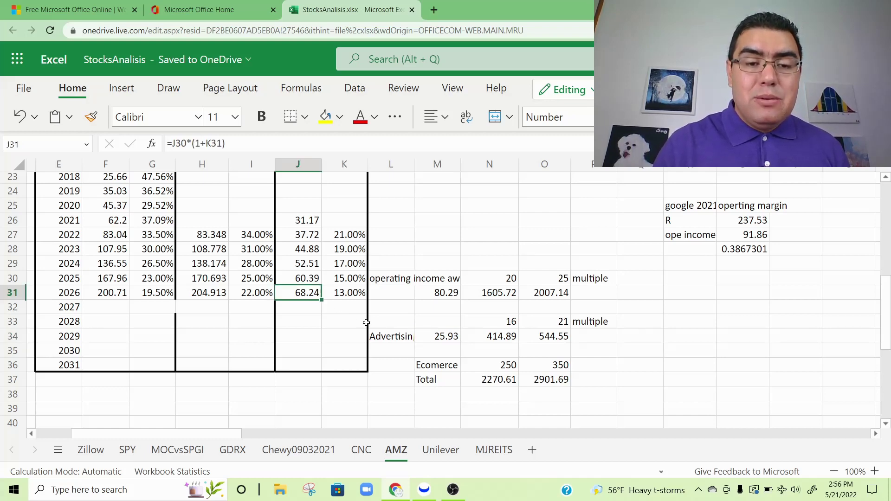
{"action": "left_click", "coordinate": [441, 339]}
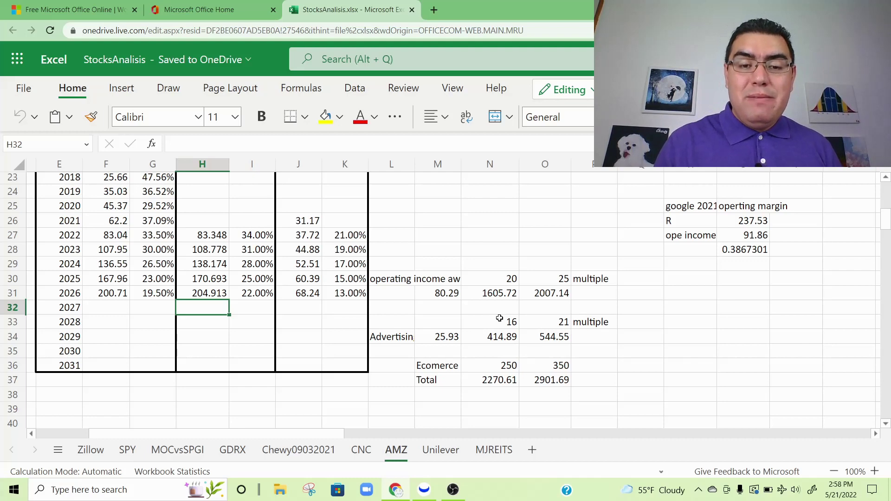
Inspect the valuation formulas for AWS at the 20 and 25 multiples and for advertising at the 16 multiple
{"action": "left_click", "coordinate": [502, 294]}
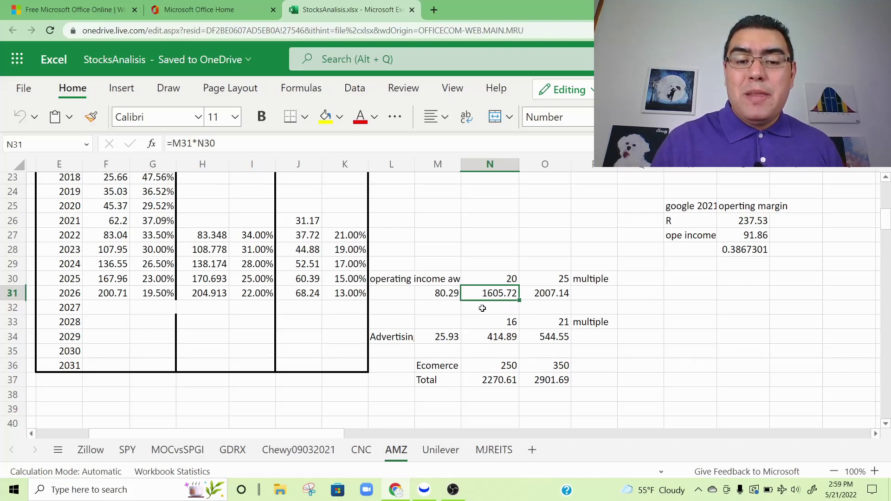
{"action": "left_click", "coordinate": [447, 308]}
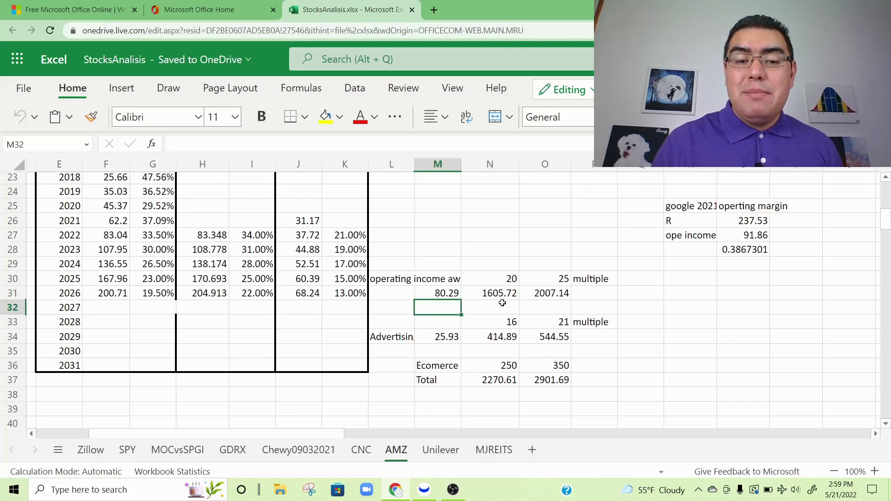
{"action": "left_click", "coordinate": [499, 294]}
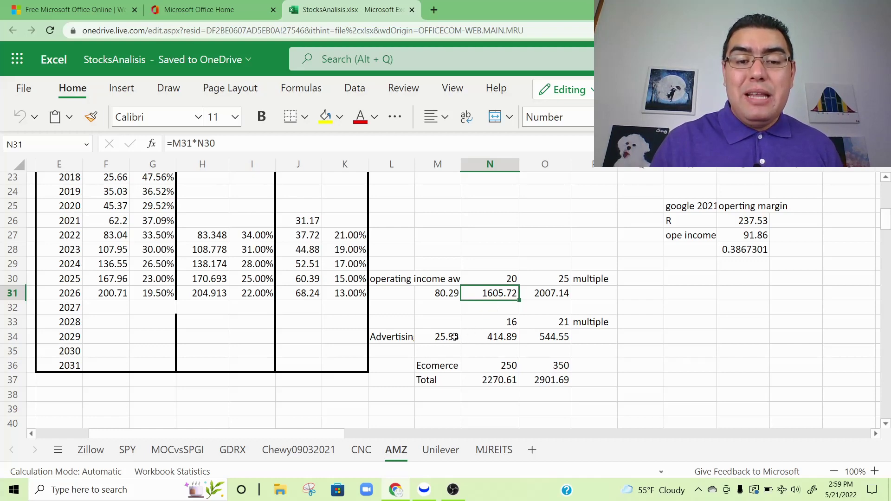
{"action": "left_click", "coordinate": [497, 325]}
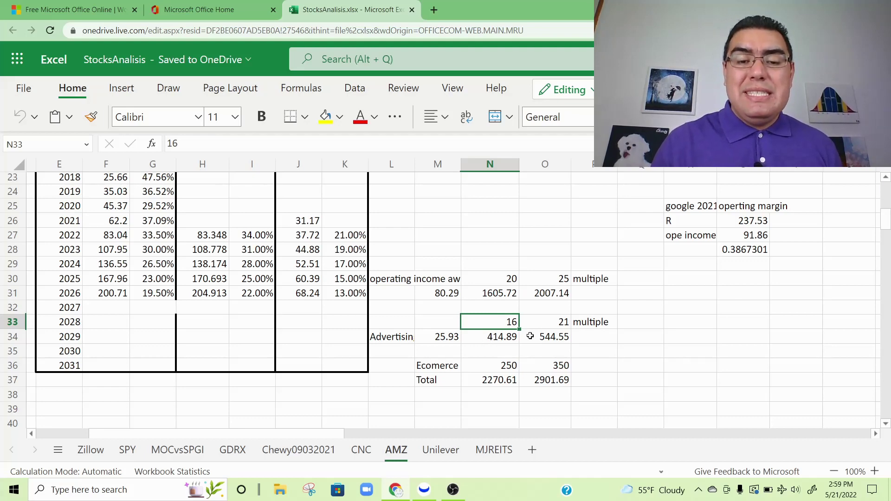
{"action": "left_click", "coordinate": [448, 339]}
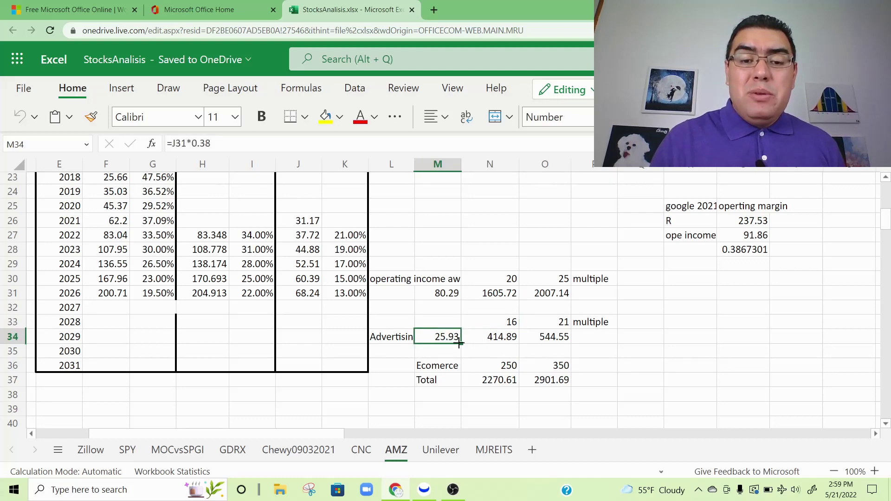
{"action": "left_click", "coordinate": [502, 337]}
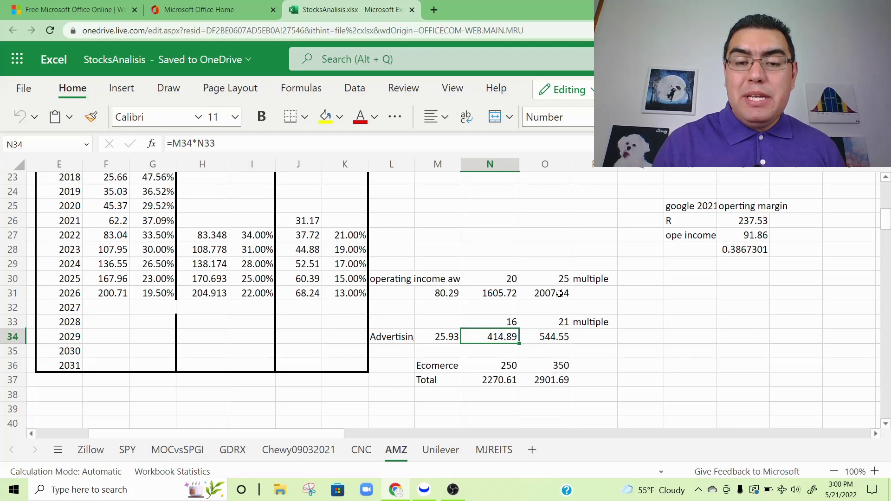
{"action": "left_click", "coordinate": [560, 293]}
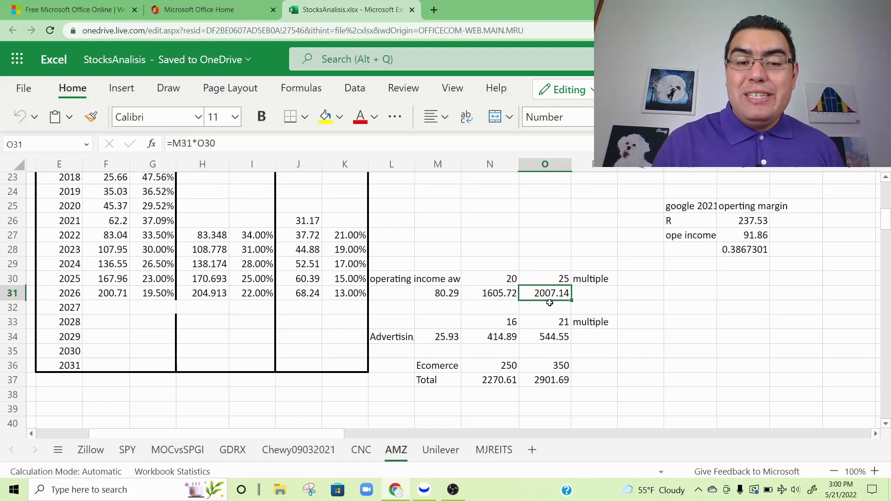
Set the higher-case advertising operating income multiple in cell O33 to 19
{"action": "left_click", "coordinate": [567, 326]}
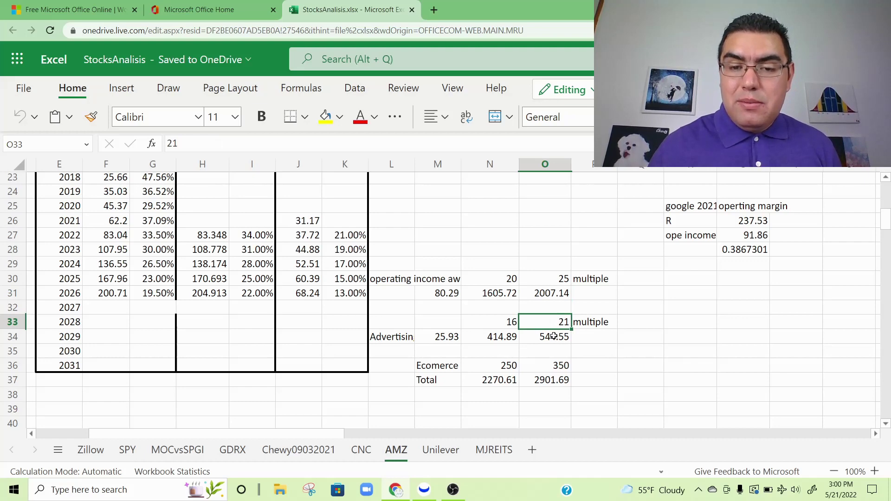
{"action": "type", "text": "19"}
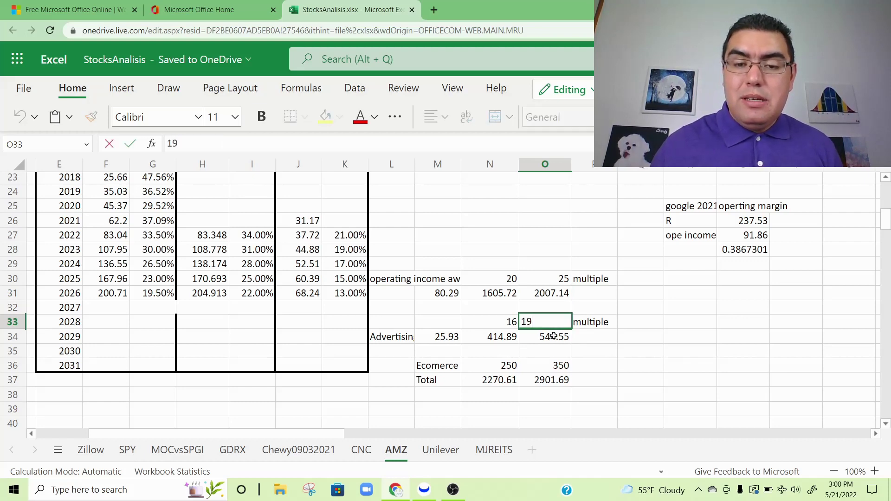
{"action": "key", "text": "Return"}
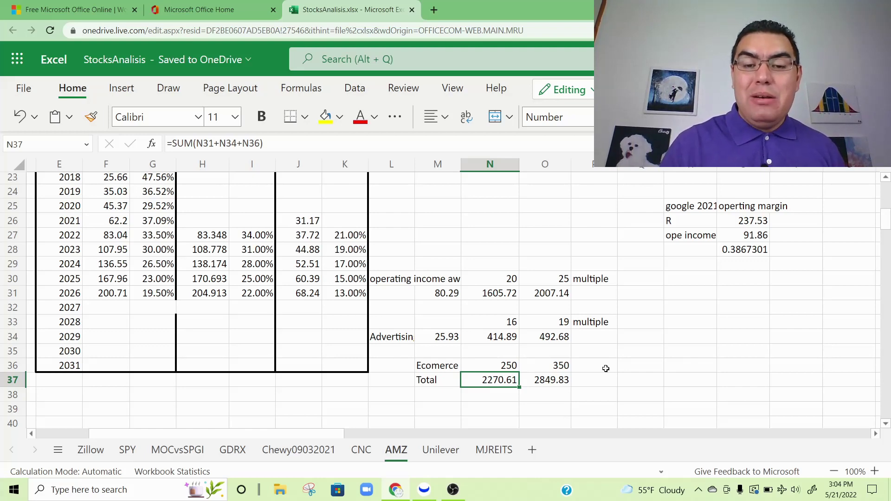
Raise the higher-case AWS operating income multiple in cell O30 to 30
{"action": "left_click", "coordinate": [590, 370]}
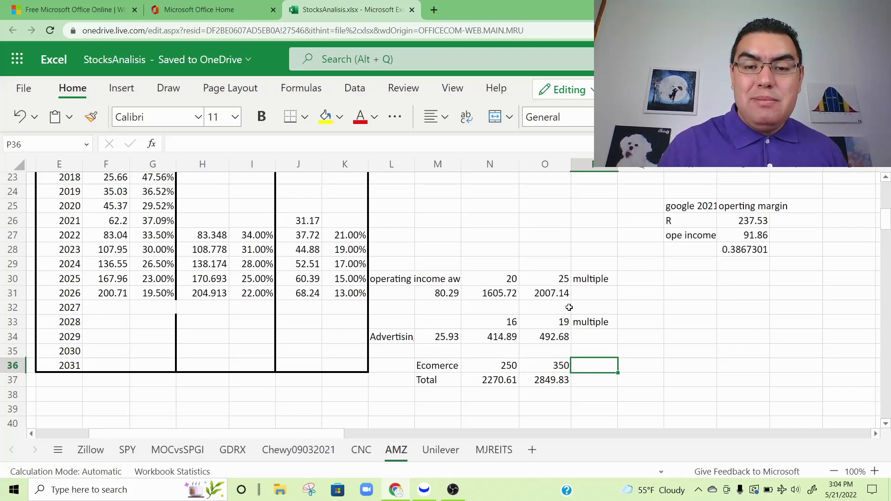
{"action": "left_click", "coordinate": [569, 279]}
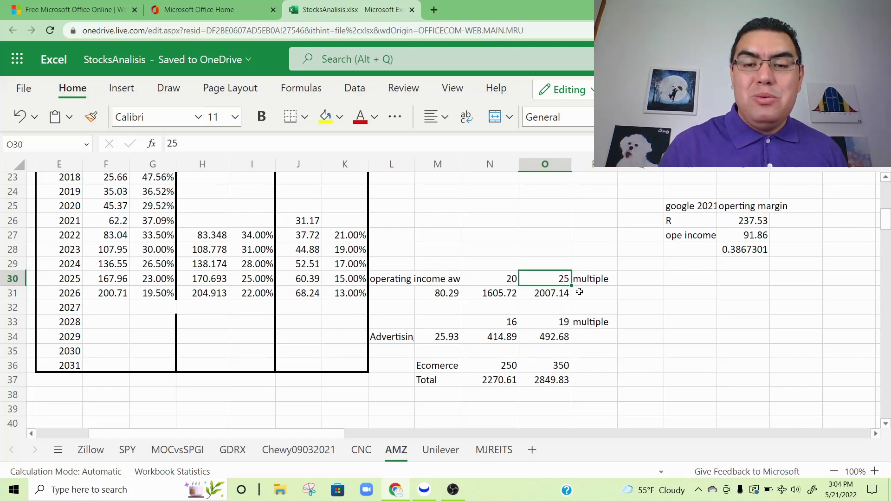
{"action": "type", "text": "30"}
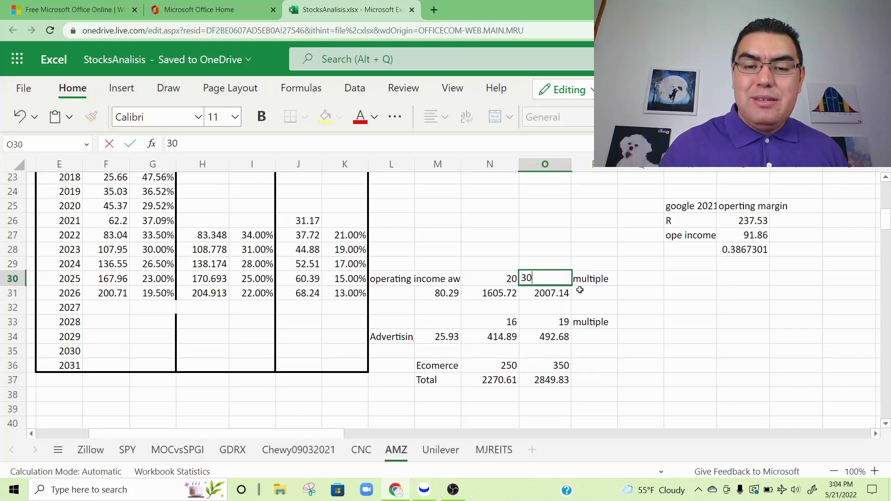
{"action": "key", "text": "Return"}
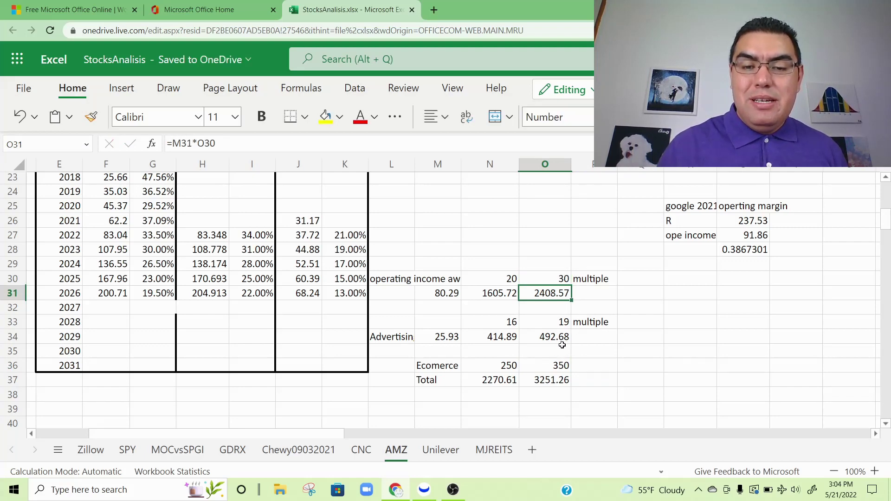
Set the higher-case advertising multiple in cell O33 to 22 and check the total valuation formula for that case
{"action": "left_click", "coordinate": [561, 321]}
{"action": "type", "text": "22"}
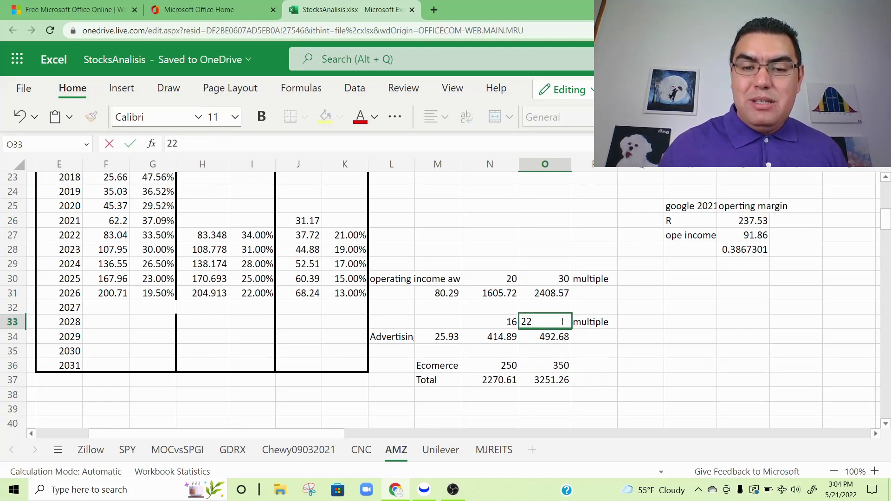
{"action": "key", "text": "Return"}
{"action": "left_click", "coordinate": [546, 382]}
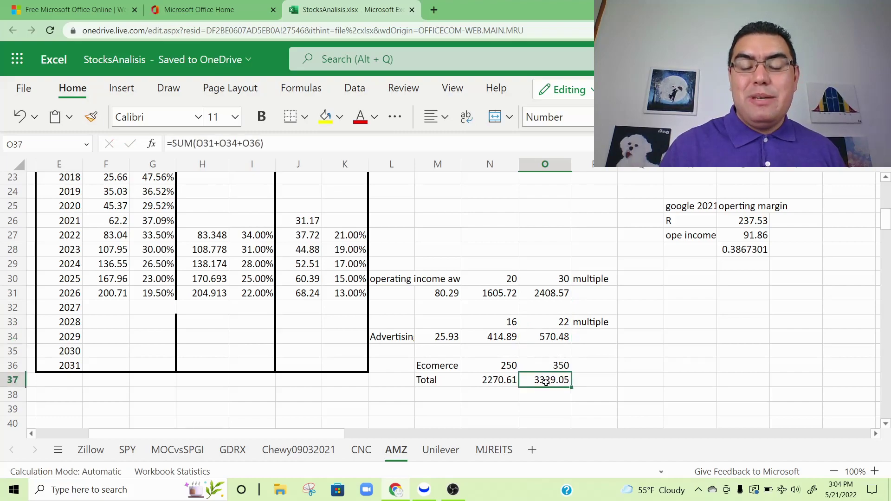